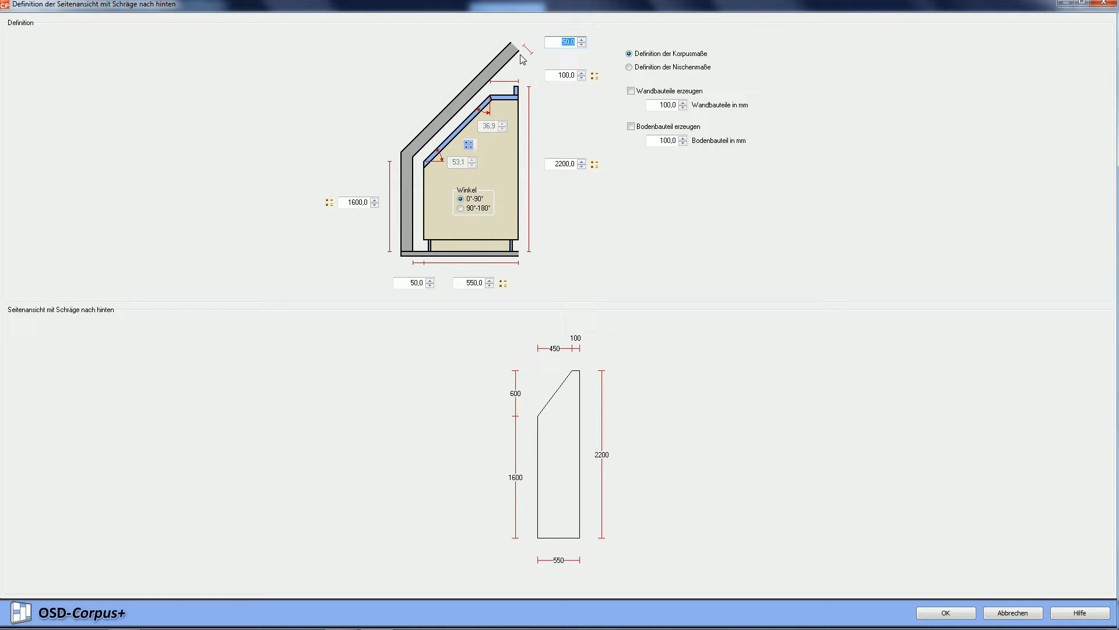
click(629, 67)
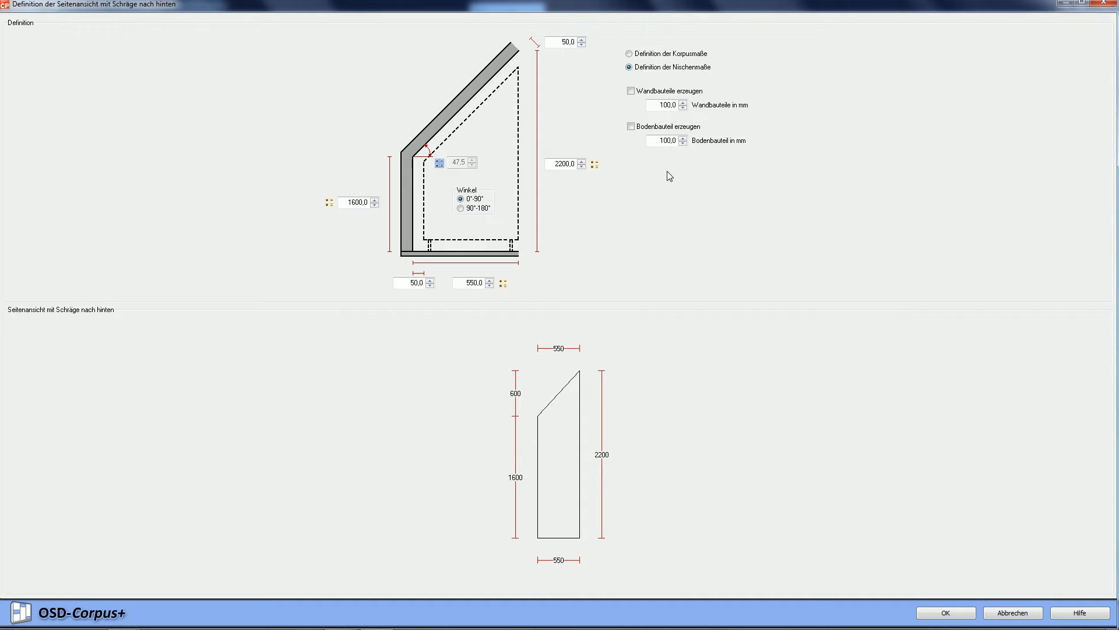
click(632, 92)
click(1099, 7)
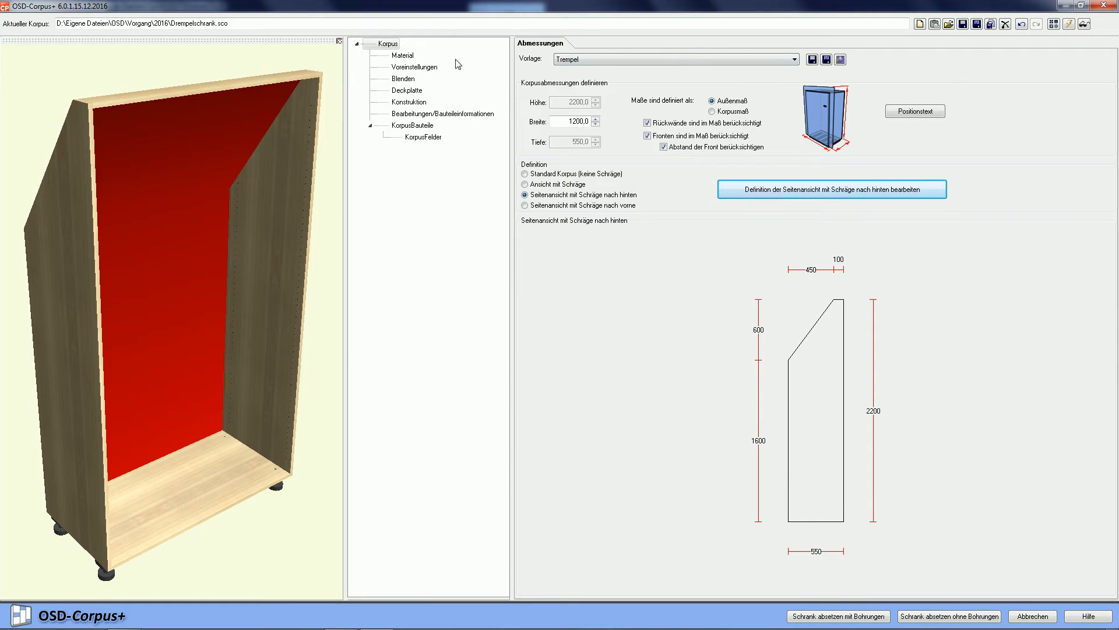
- Try adding a cover plate (Deckplatte) to the carcass with its rear edge slanted
click(408, 91)
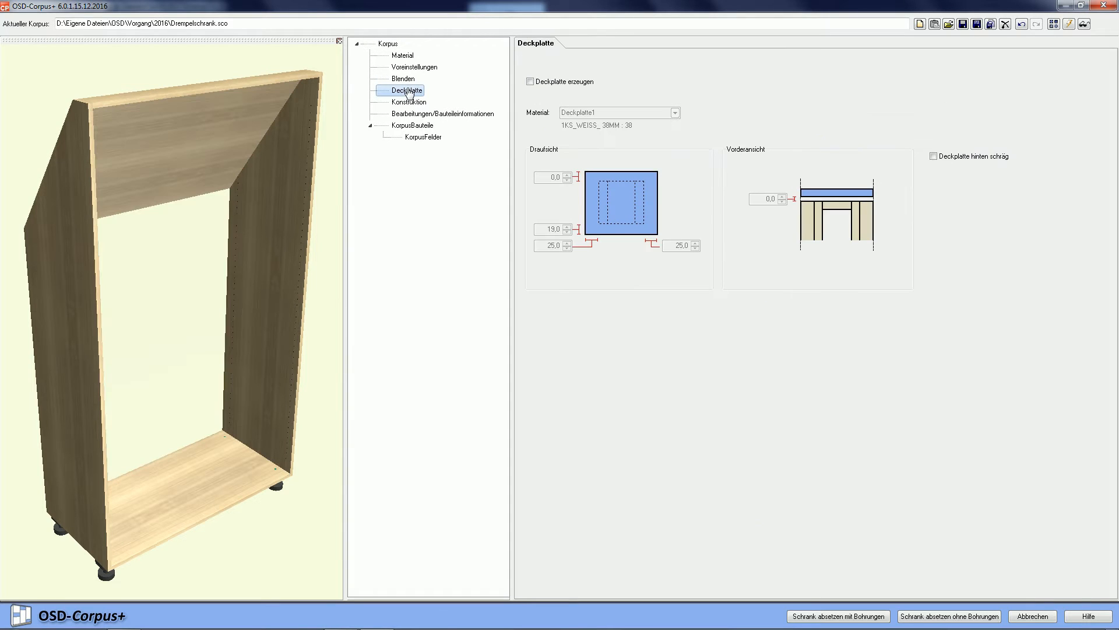
click(530, 81)
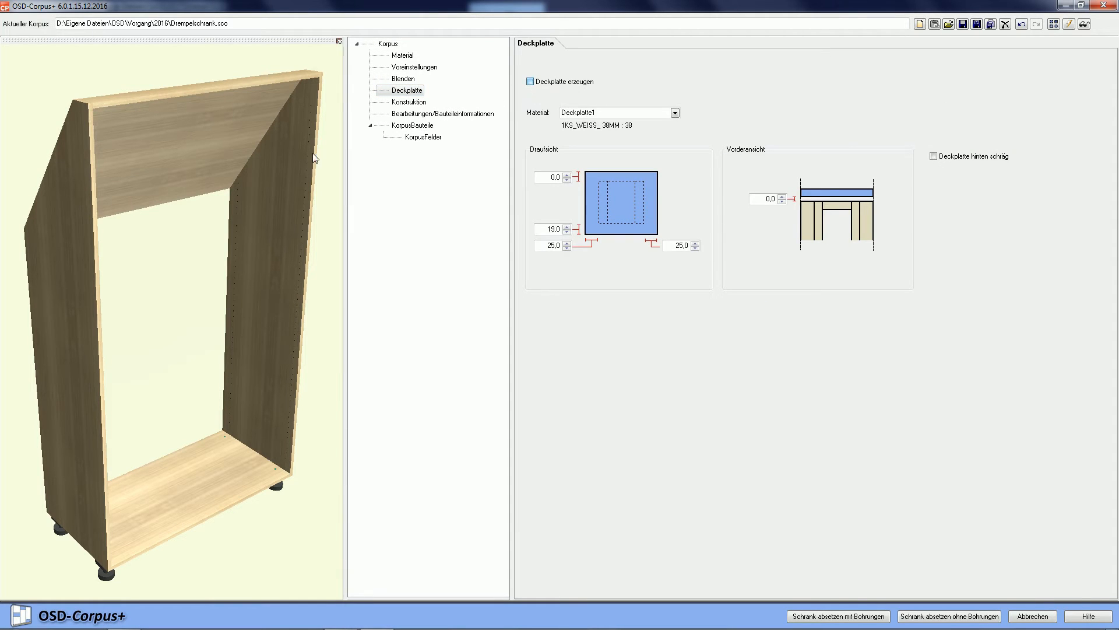
drag(106, 205, 158, 205)
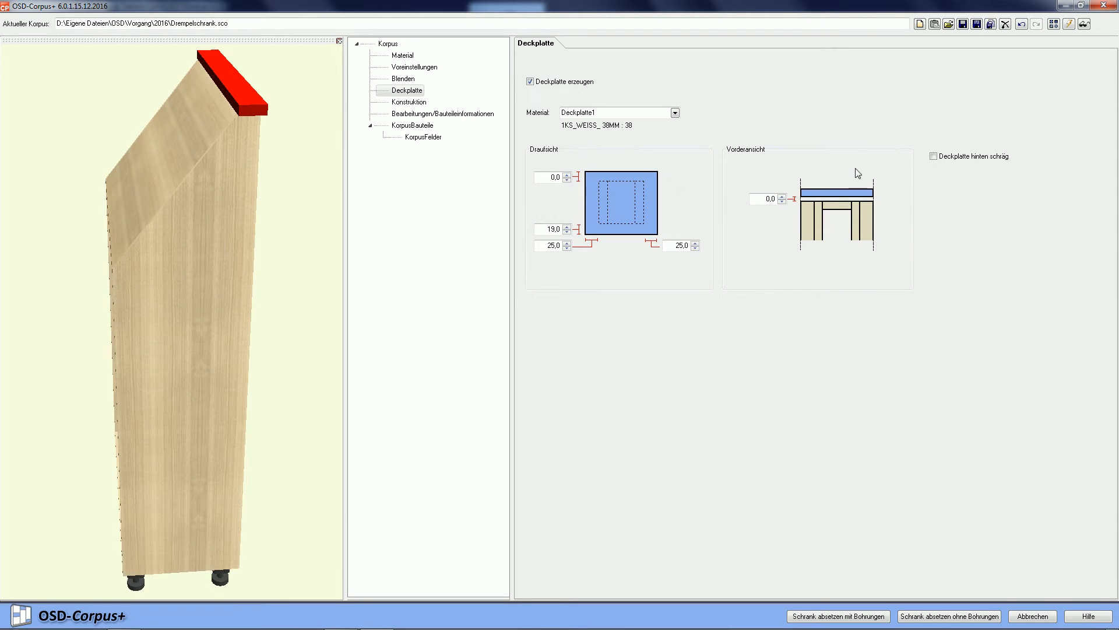
click(935, 157)
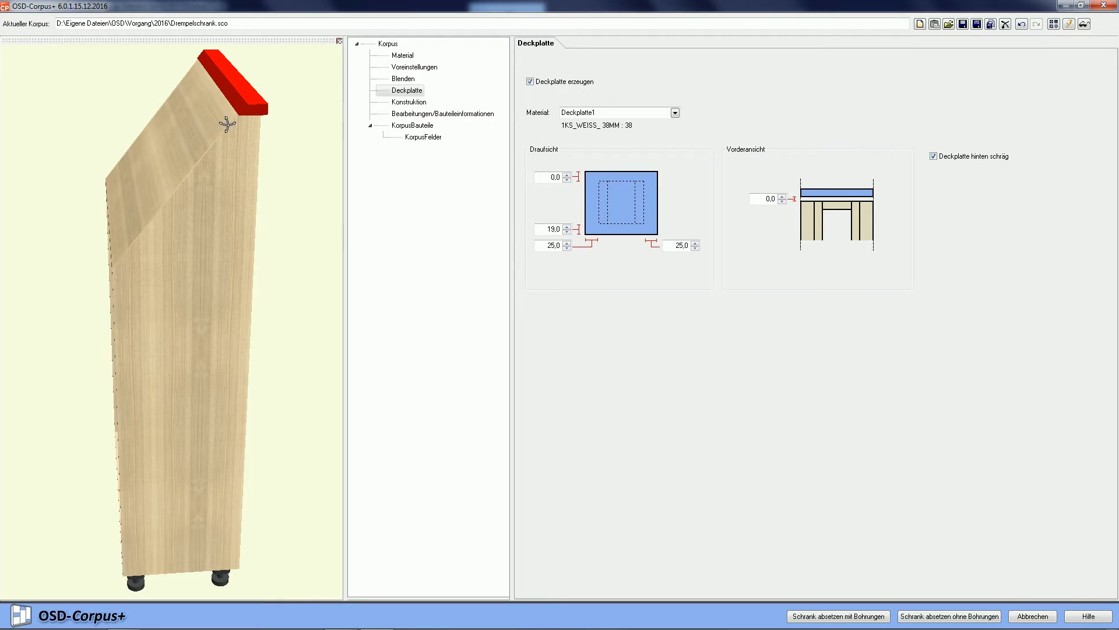
drag(237, 125, 232, 137)
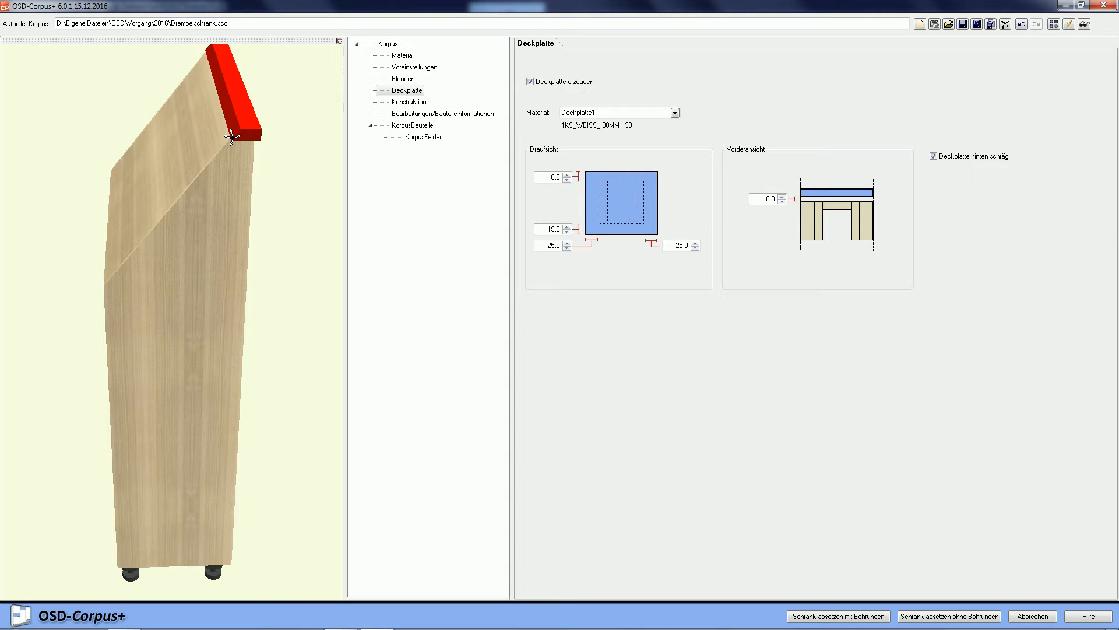
- Turn off the cover plate's slanted rear edge and remove the cover plate
click(934, 156)
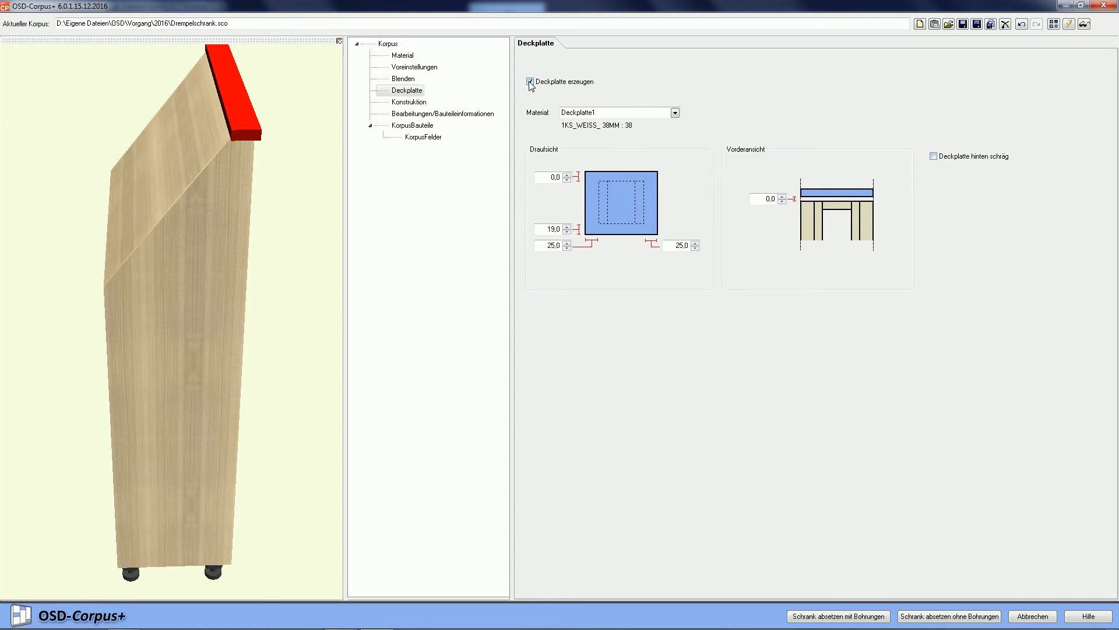
click(530, 82)
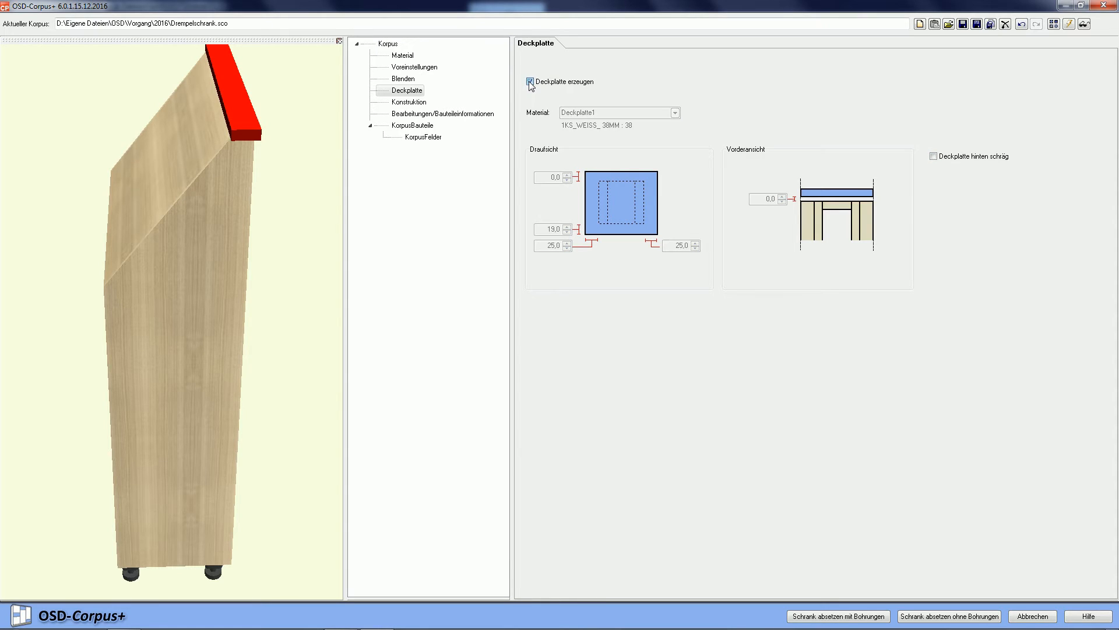
- Try the carcass construction without the sloped lid (ohne Deckel) and restore the lid
click(409, 103)
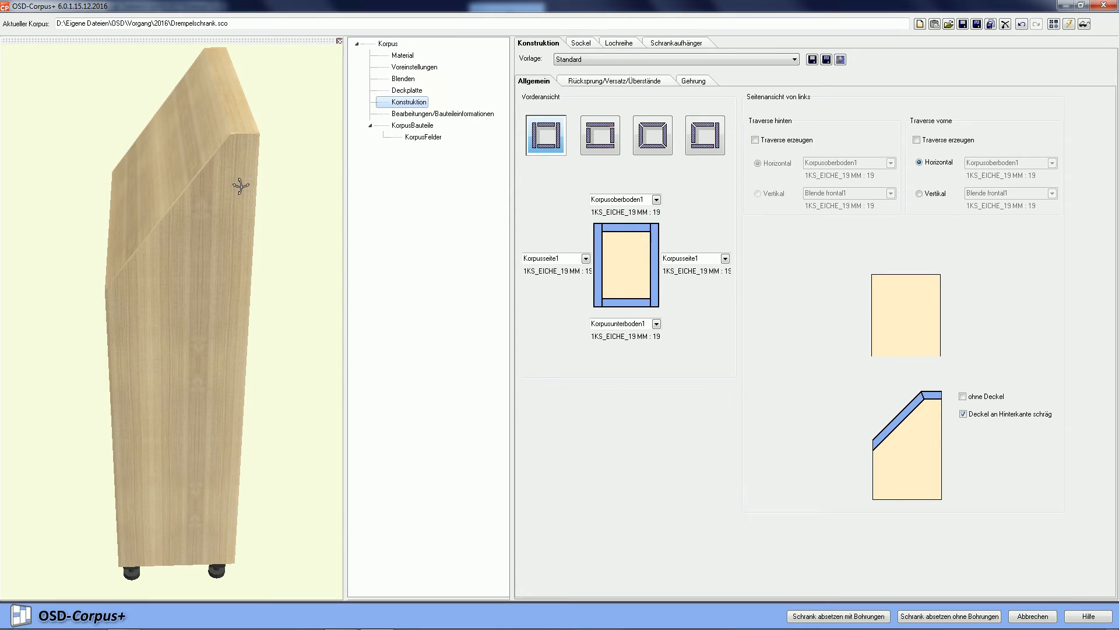
drag(239, 188, 182, 178)
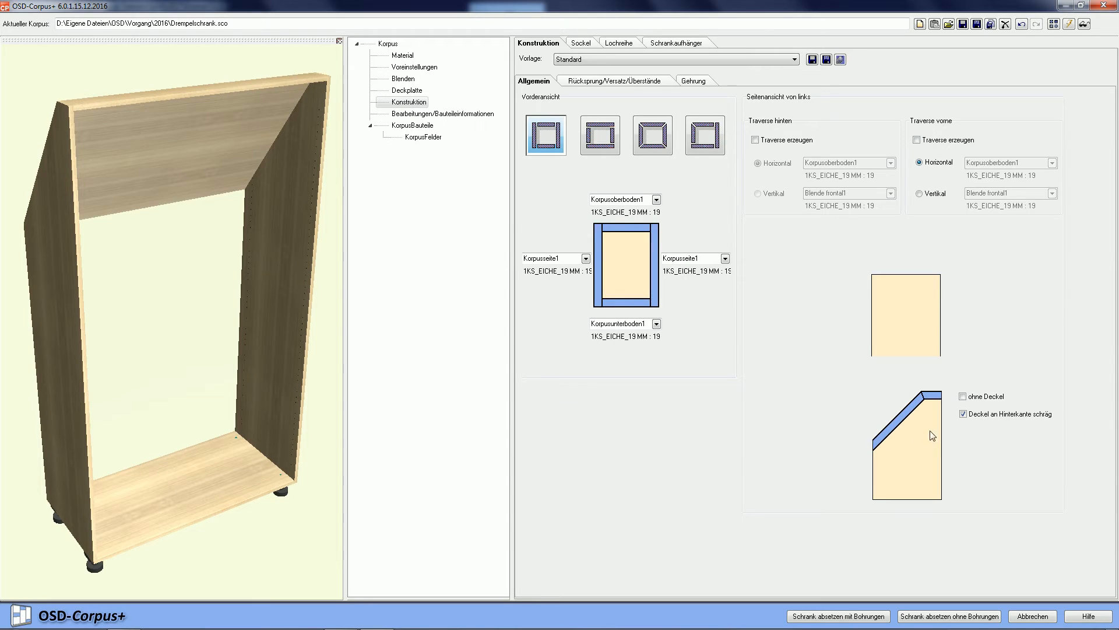
click(963, 396)
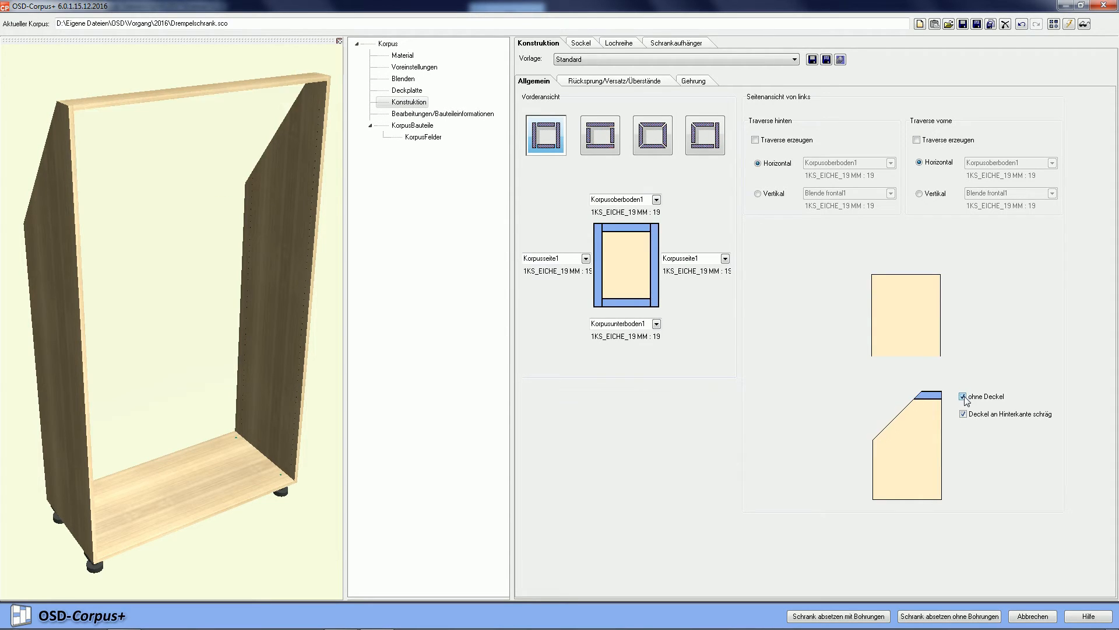
click(963, 397)
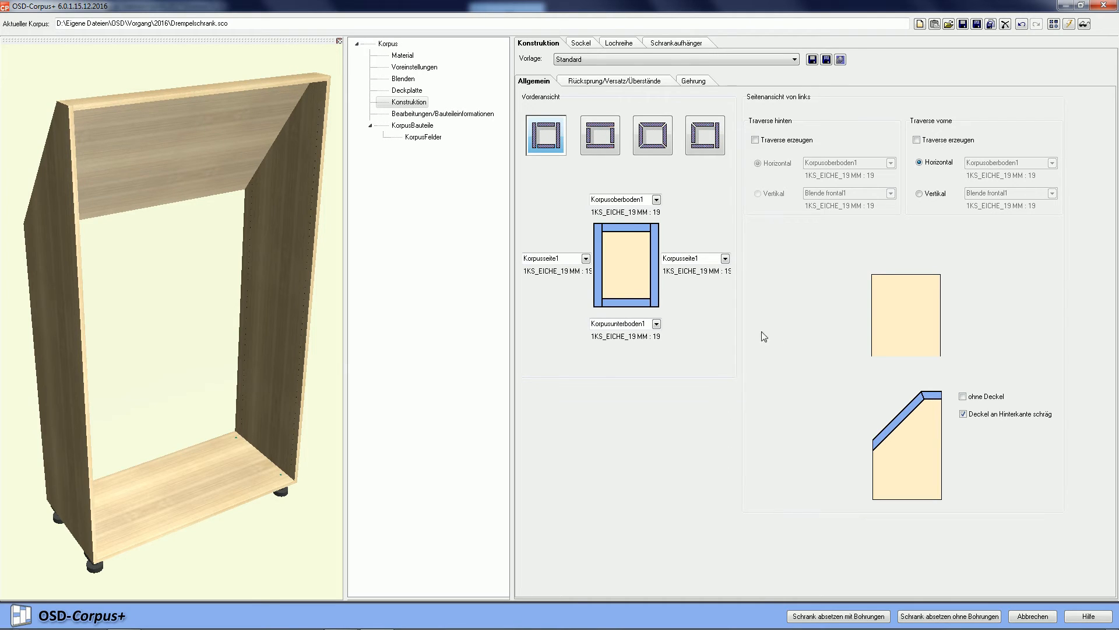
- Add a back panel (Rückwand) to the whole carcass field
click(419, 140)
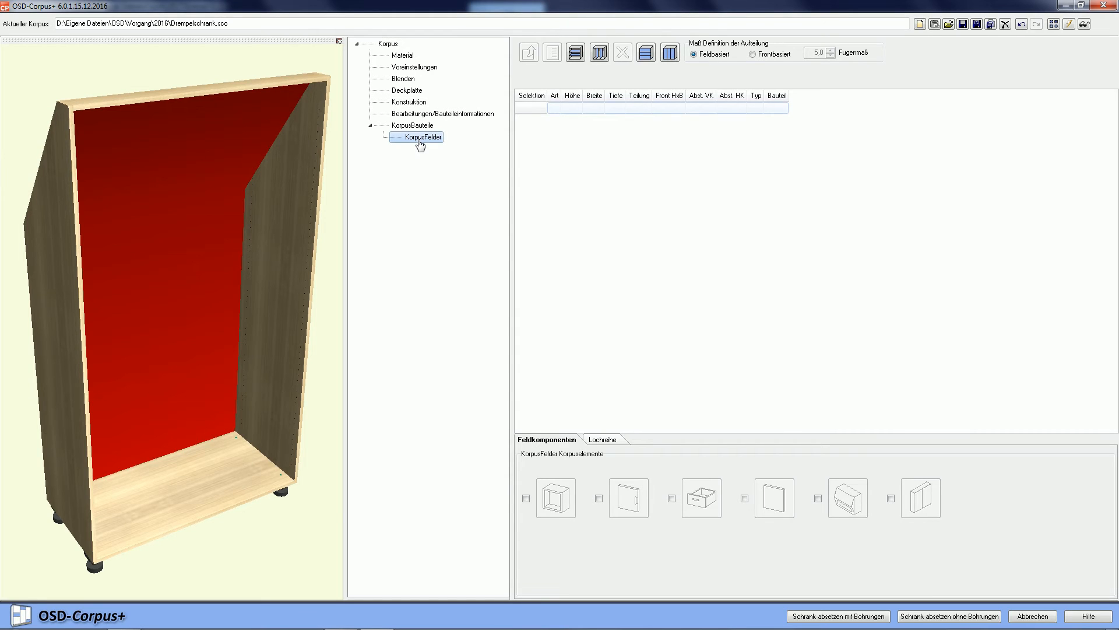
click(526, 499)
click(526, 498)
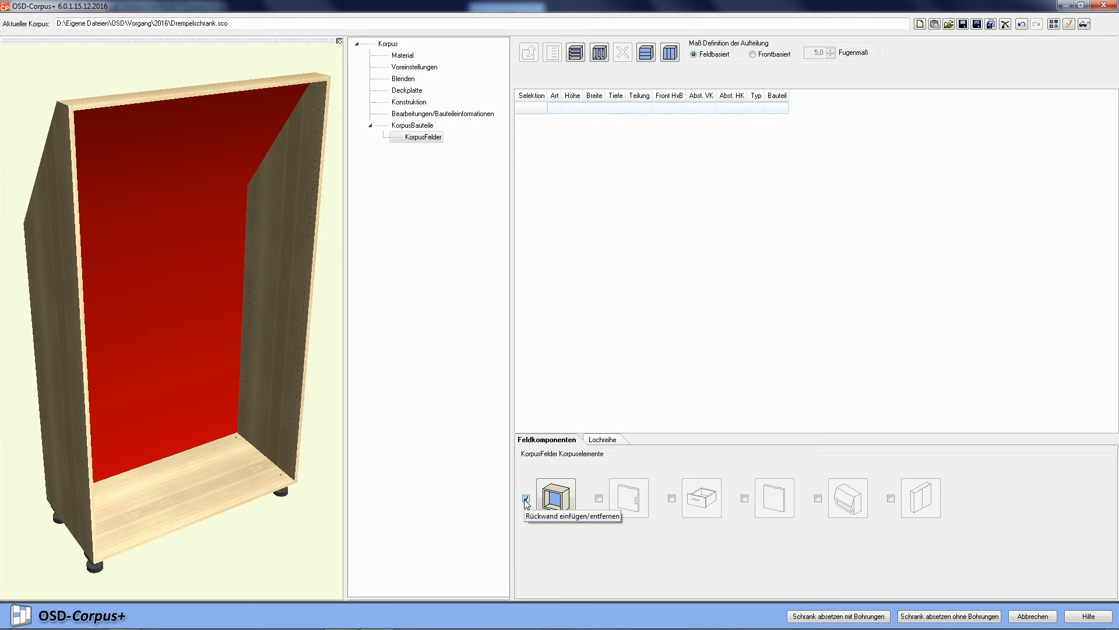
- Set the back panel to lie on the carcass's rear edges on all sides with a slanted upper edge, and inspect that joint in 3D
click(554, 501)
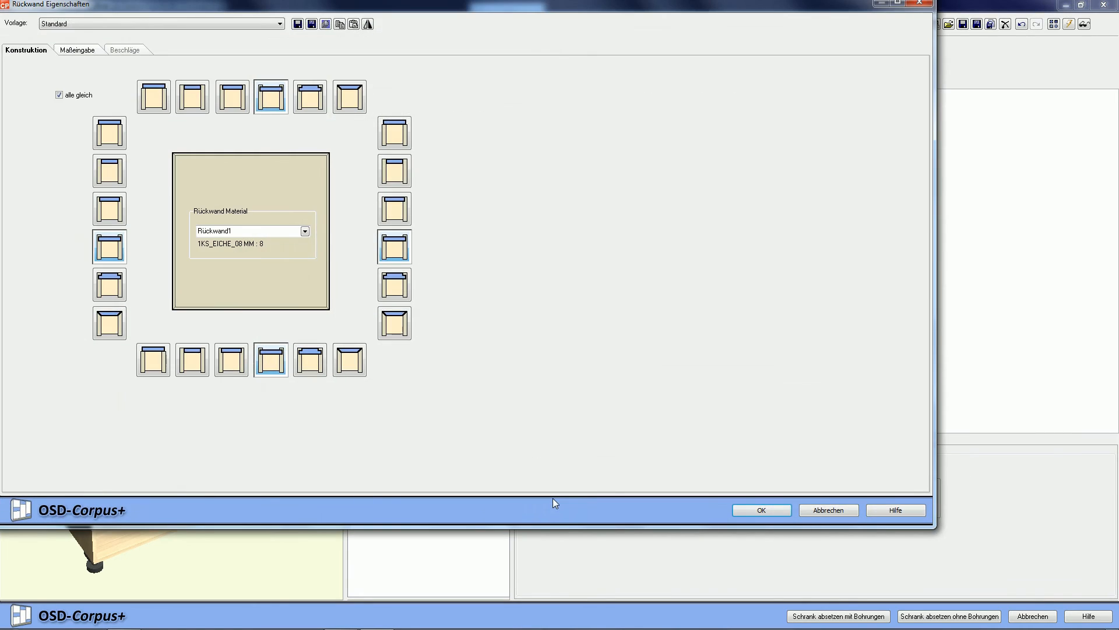
click(152, 98)
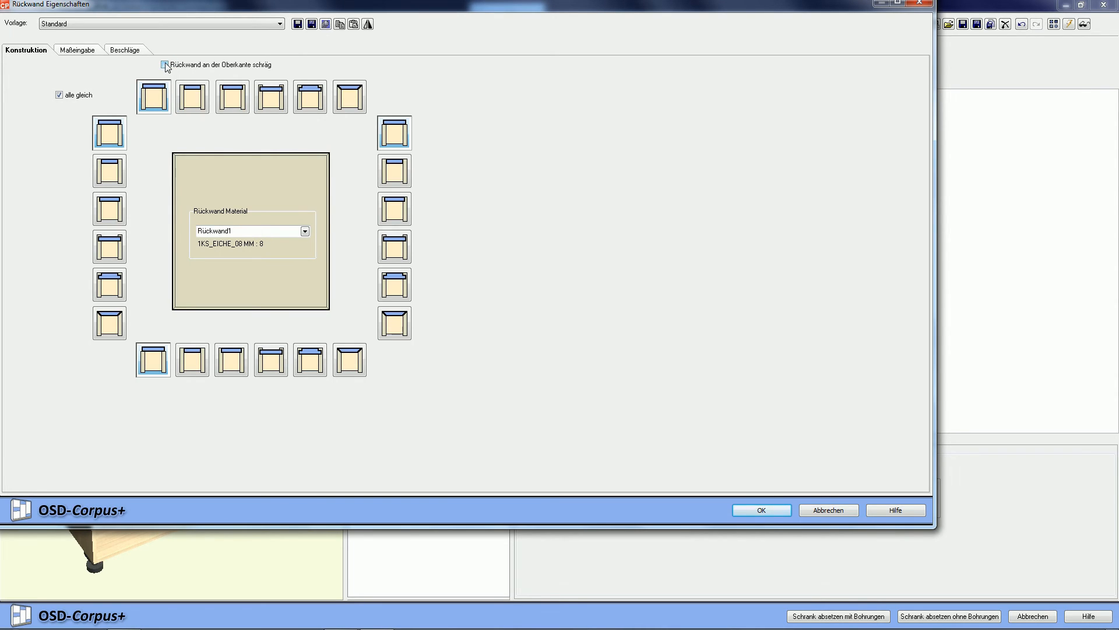
click(165, 65)
click(761, 510)
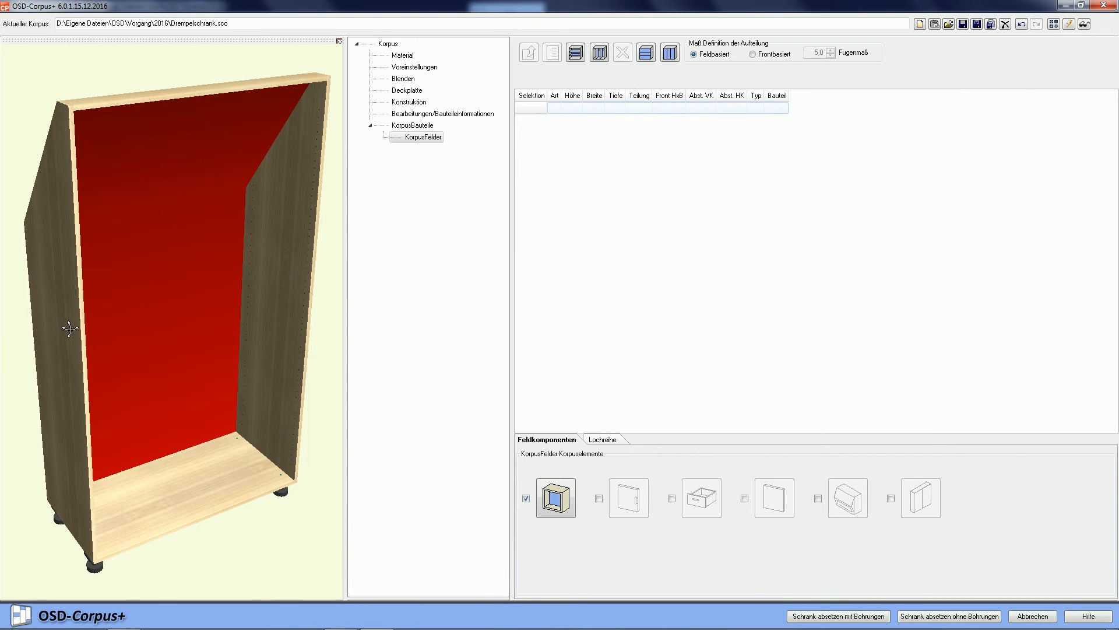
drag(67, 298, 138, 292)
scroll(138, 293, up, 6)
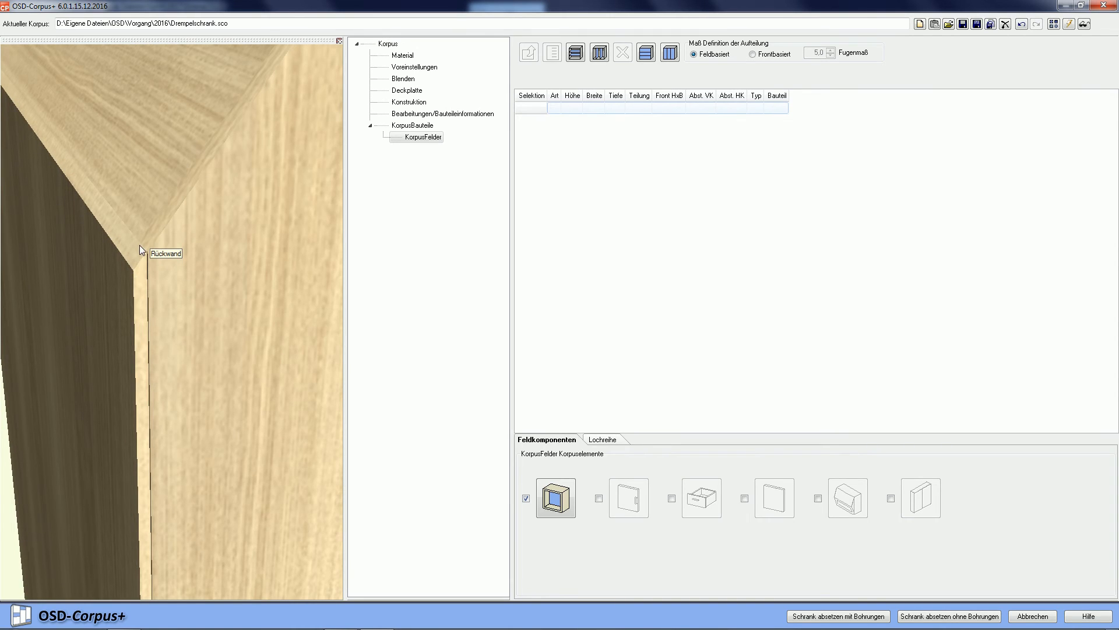
right_click(236, 258)
click(262, 271)
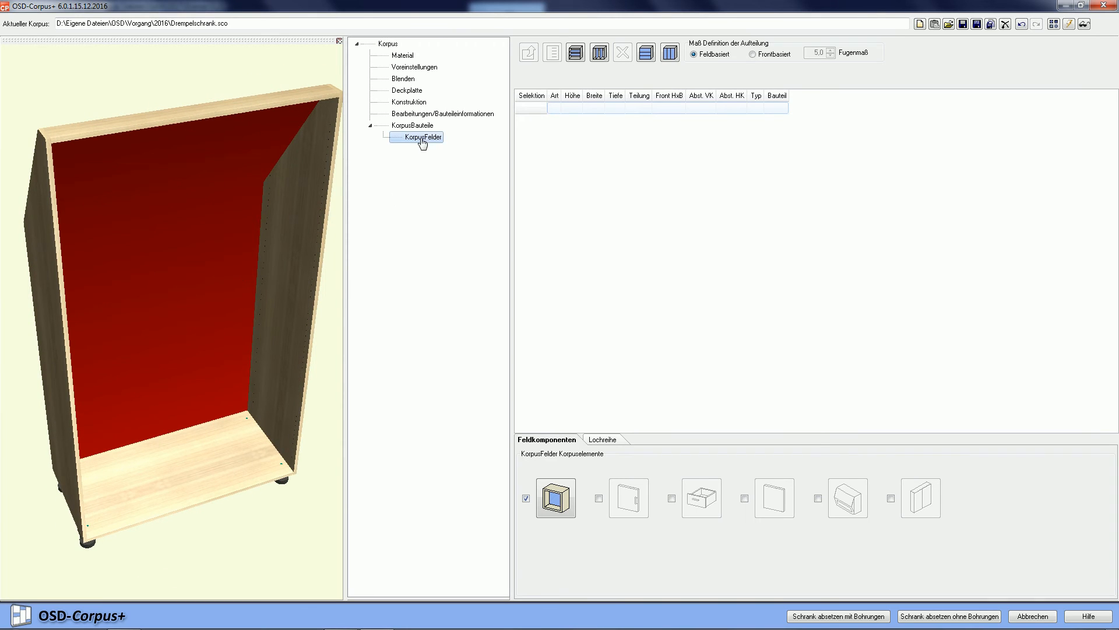
- Insert a shelf in the carcass field and set its type to Konstruktionsboden
click(577, 60)
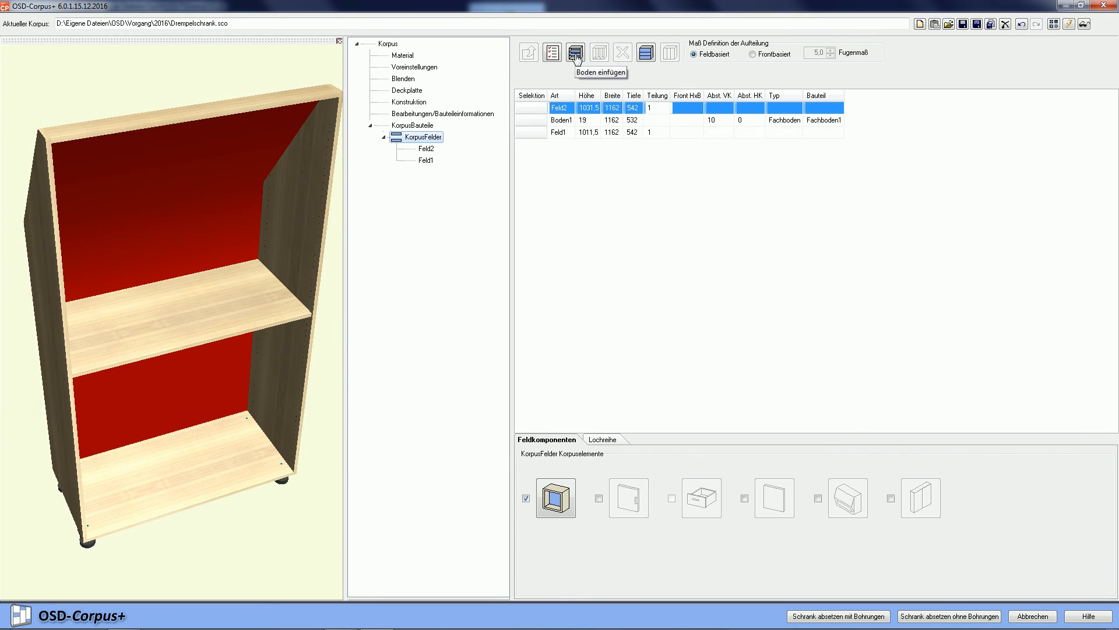
click(529, 121)
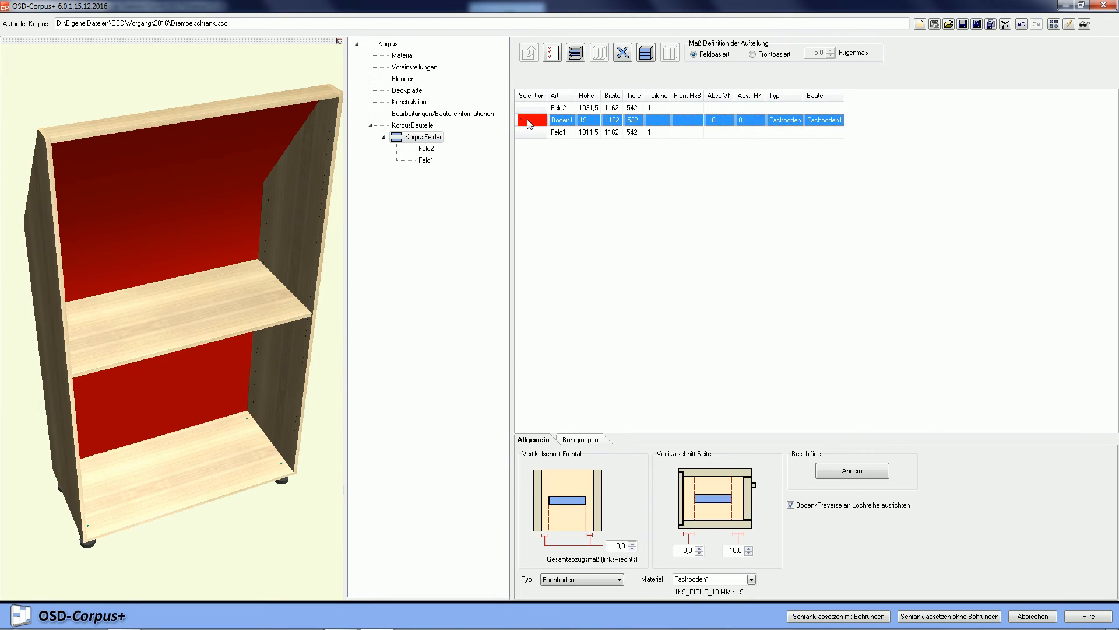
click(619, 580)
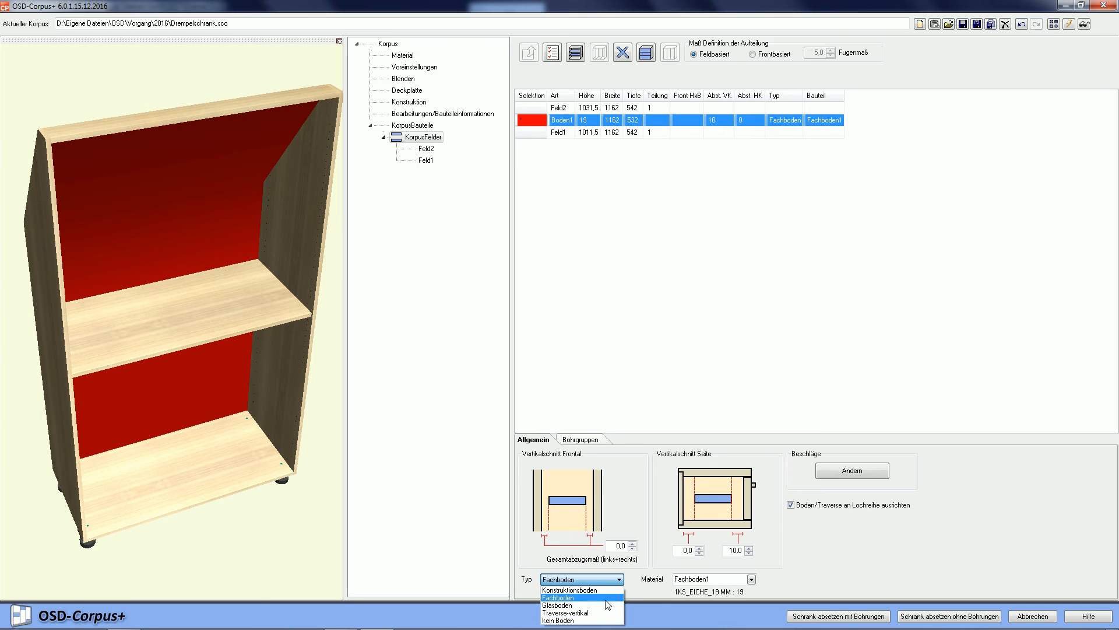
click(570, 589)
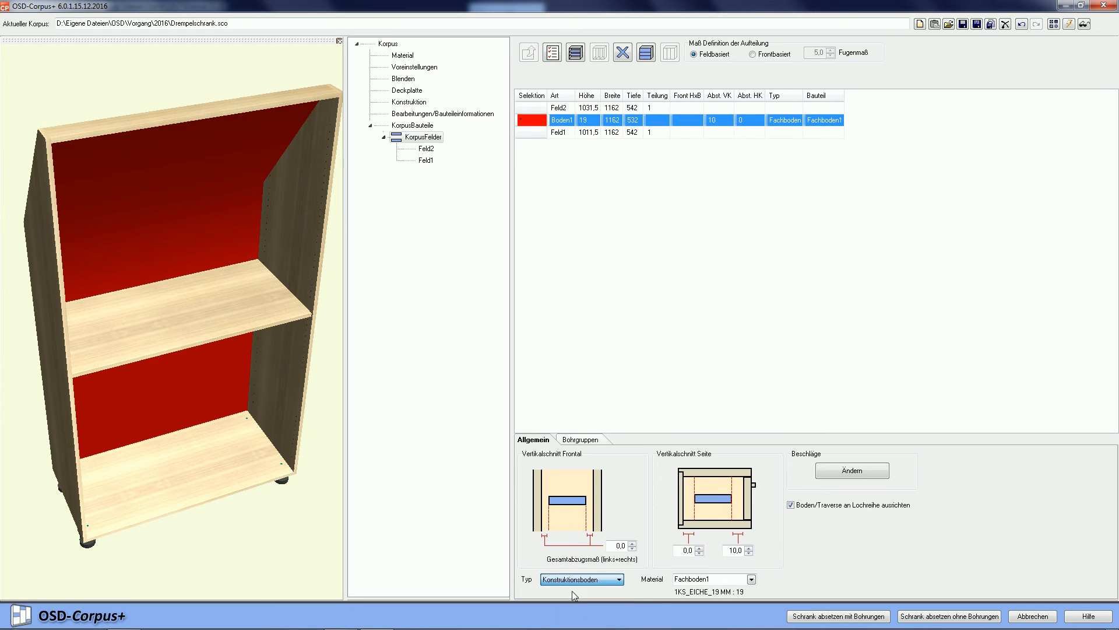
- Align the construction shelf with the start of the roof slope, making the upper field 602 mm high
click(528, 124)
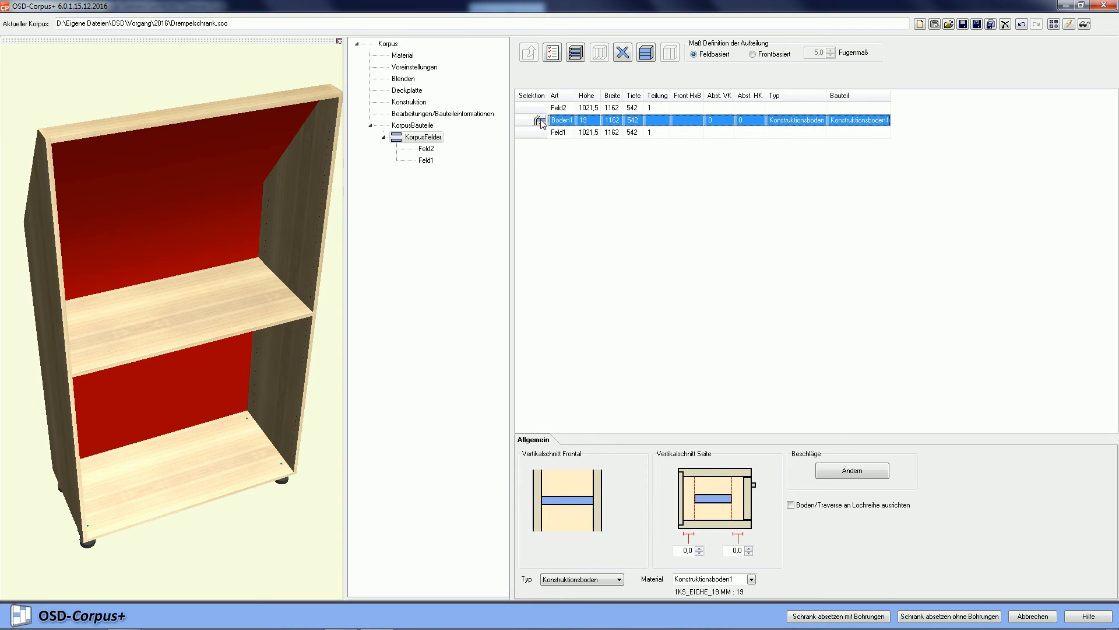
click(541, 123)
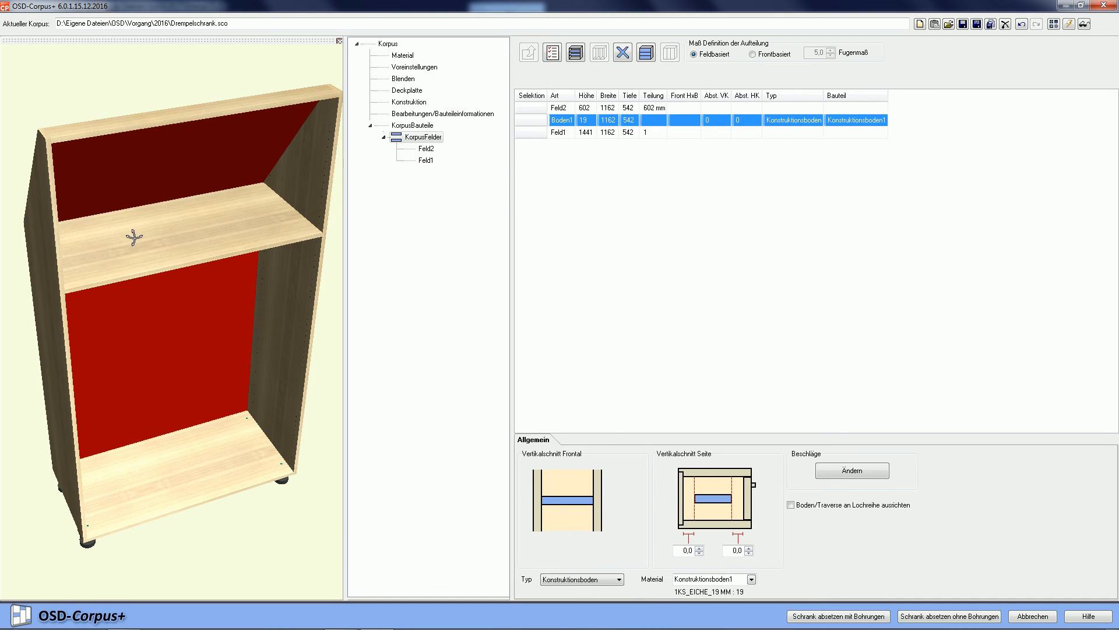
drag(134, 237, 124, 217)
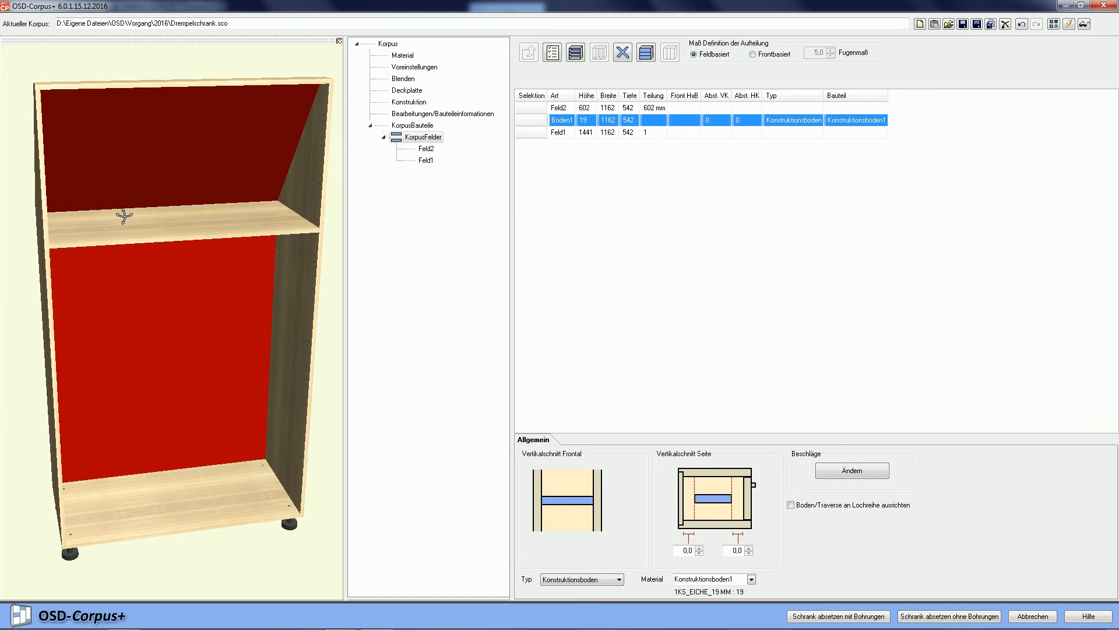
- Insert a Fachboden in the upper field behind the slope and give it a slanted rear edge
click(178, 151)
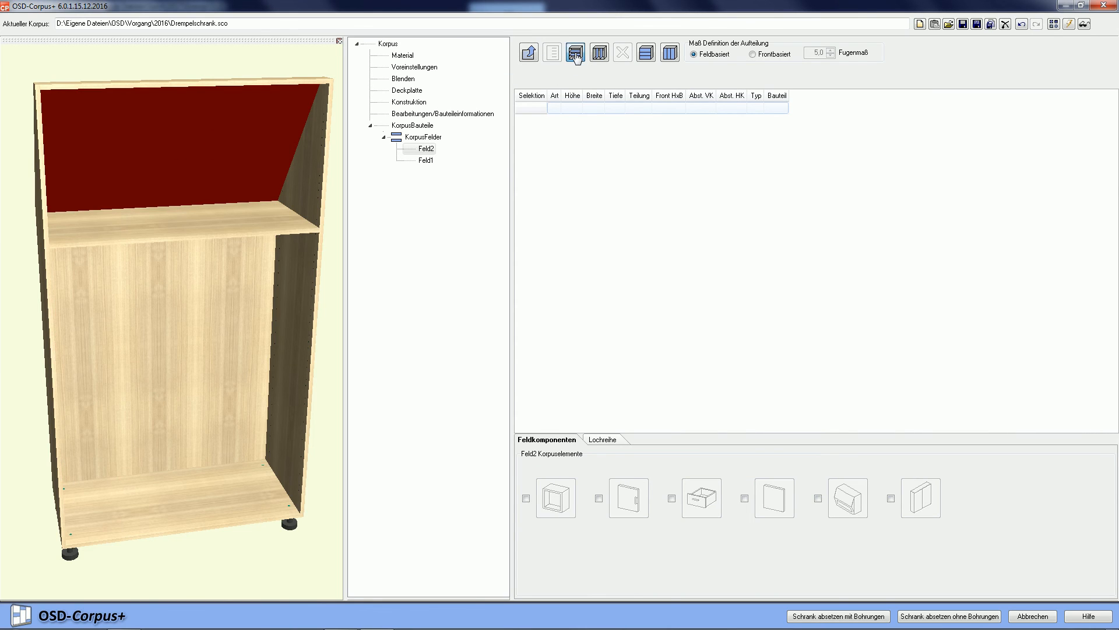
click(575, 53)
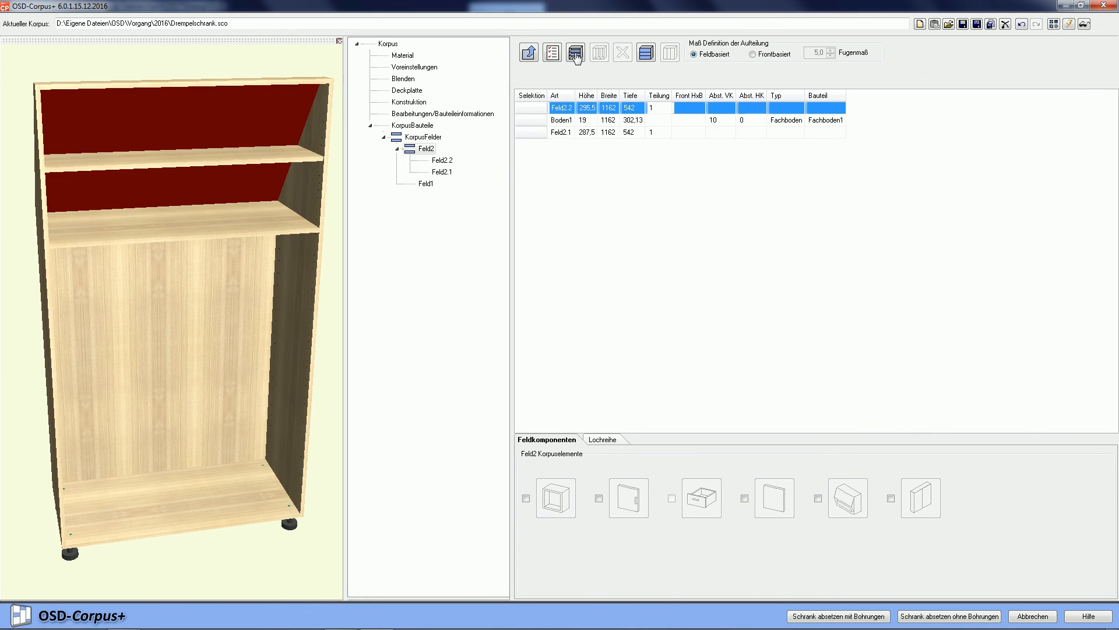
click(531, 121)
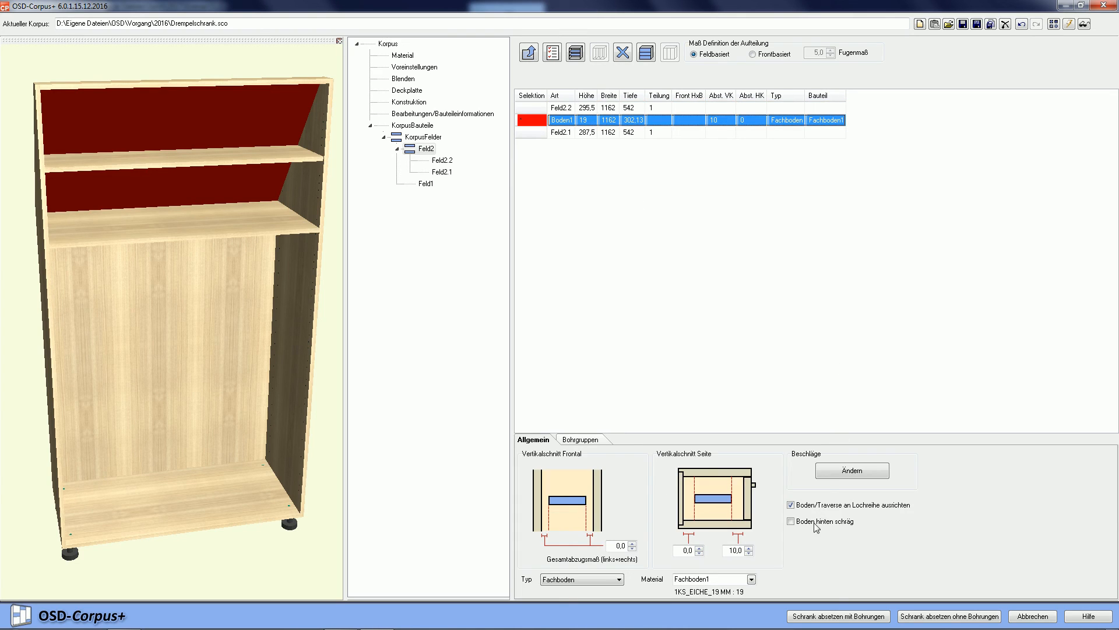
click(793, 525)
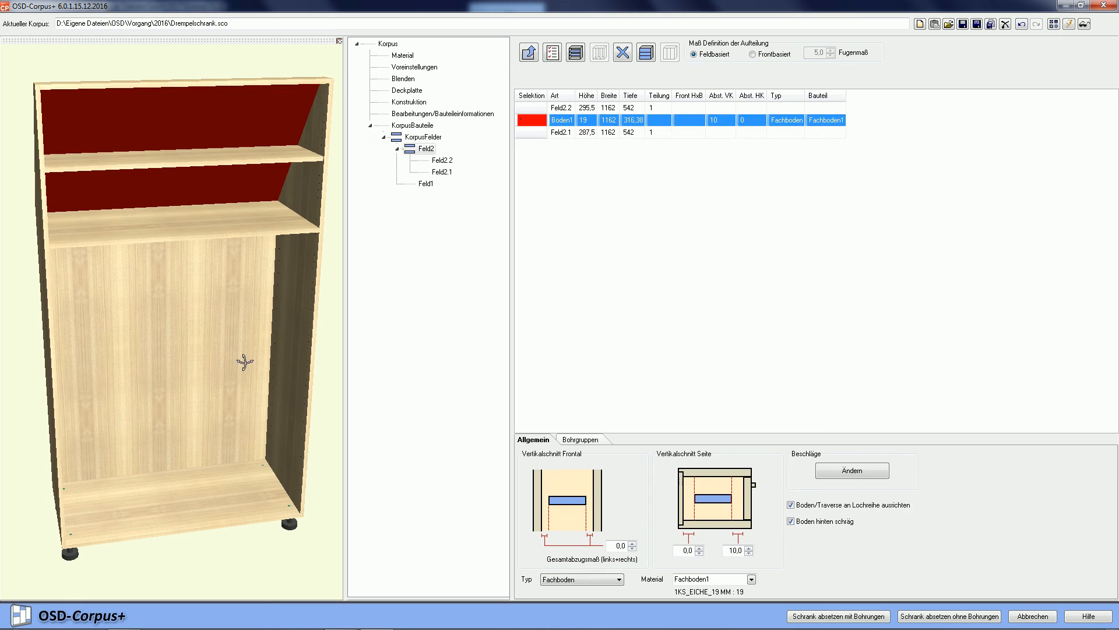
- Display the cabinet as a wireframe, examine the upper shelf's slanted rear edge up close, and return to the full view
drag(142, 274, 110, 219)
right_click(111, 206)
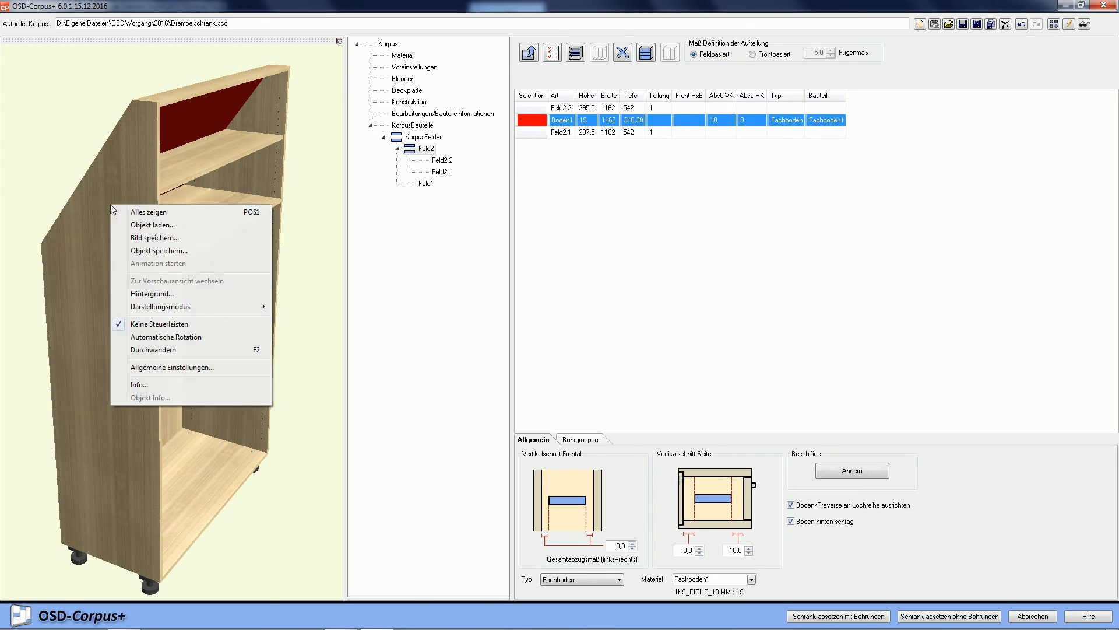
mouse_move(161, 310)
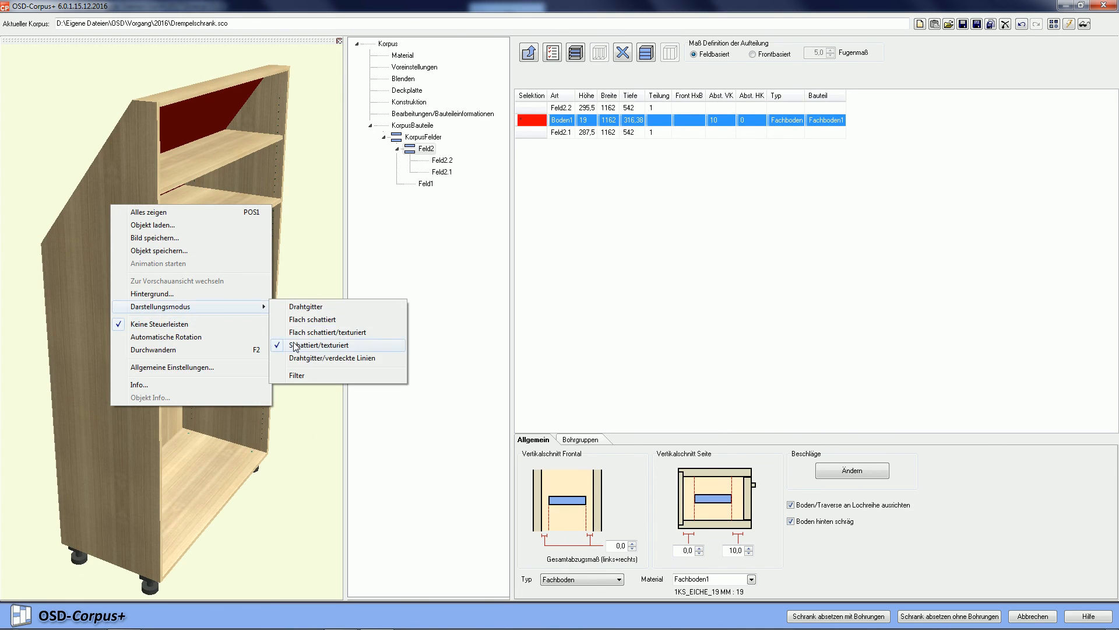
click(296, 306)
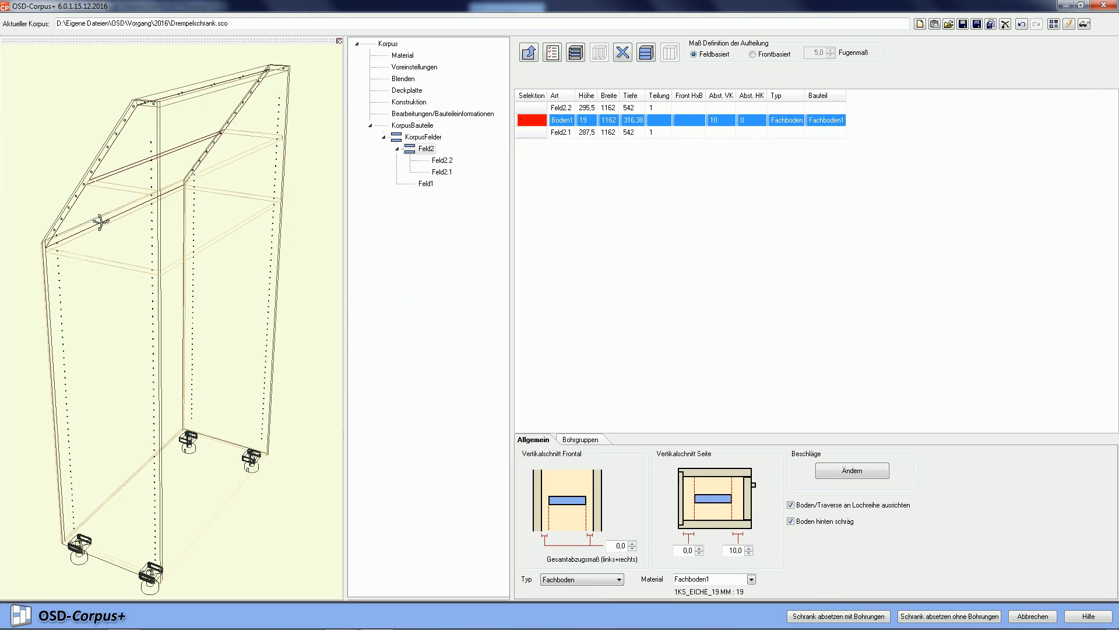
scroll(87, 184, up, 10)
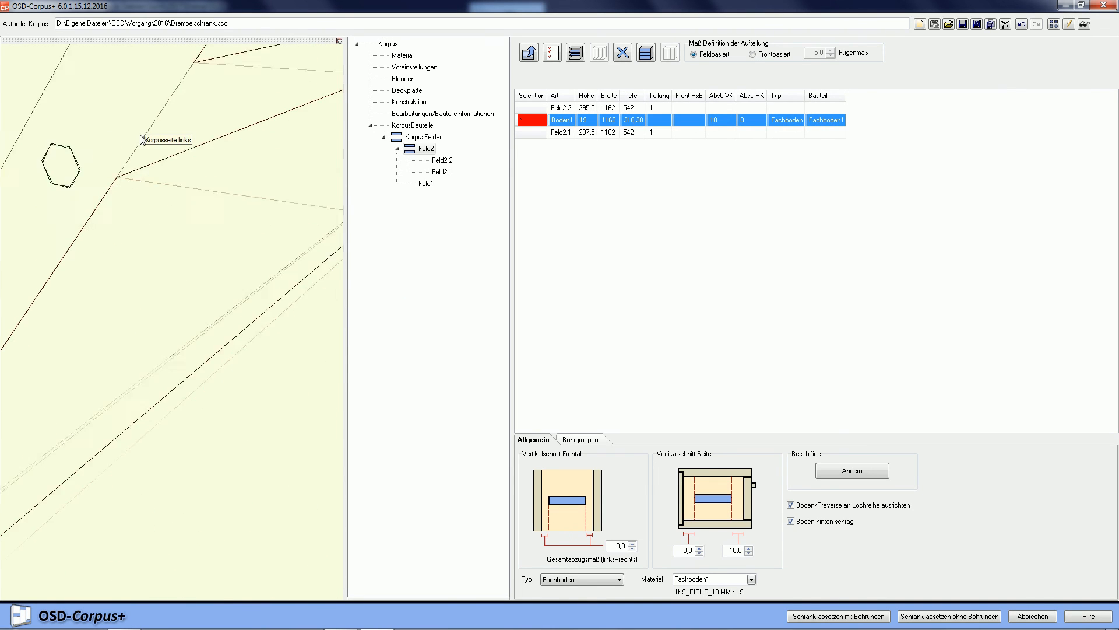
right_click(176, 209)
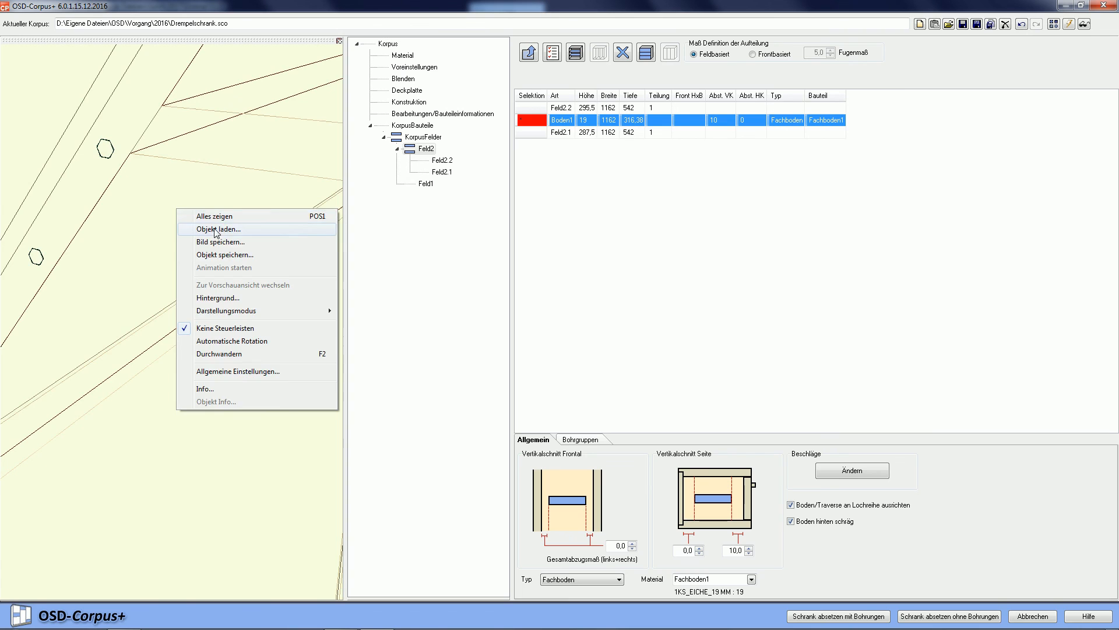
click(219, 216)
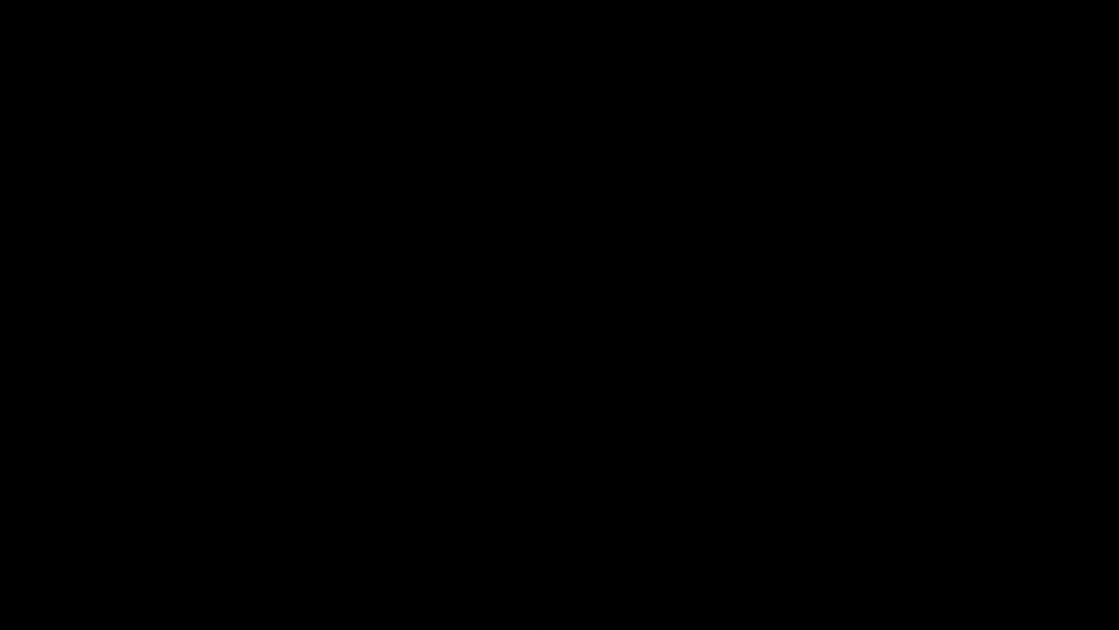